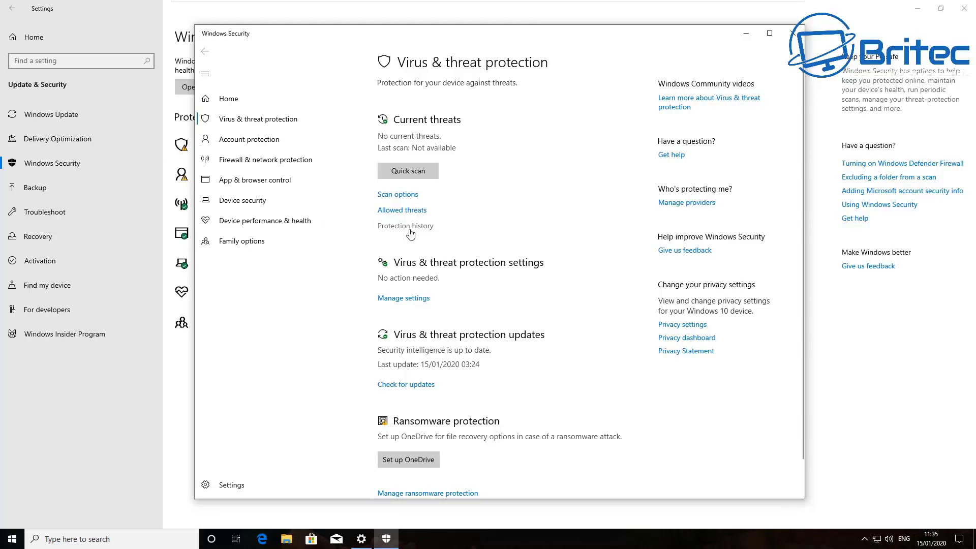
Step: Open the protection history, filter it by Quarantined Items and clear the filter
{"action": "left_click", "coordinate": [409, 229]}
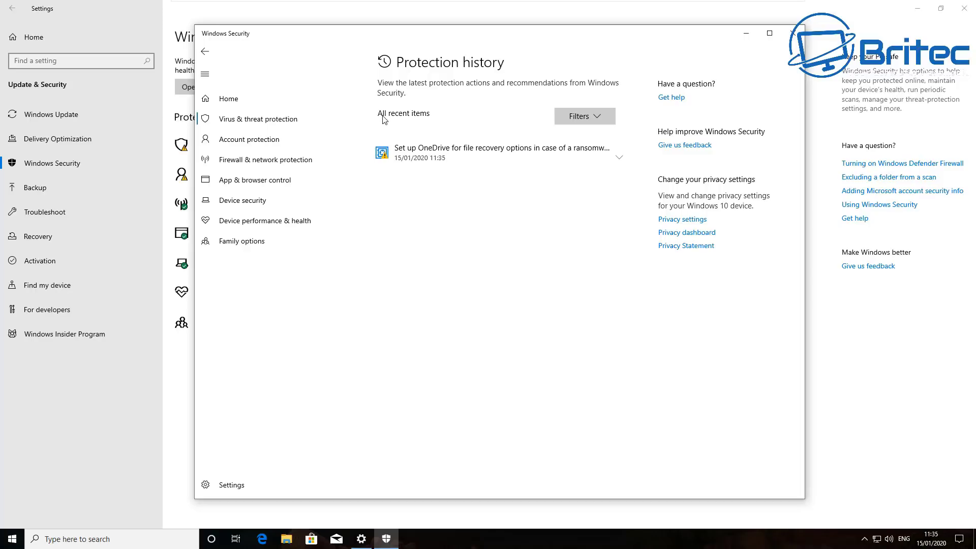
{"action": "left_click", "coordinate": [604, 117]}
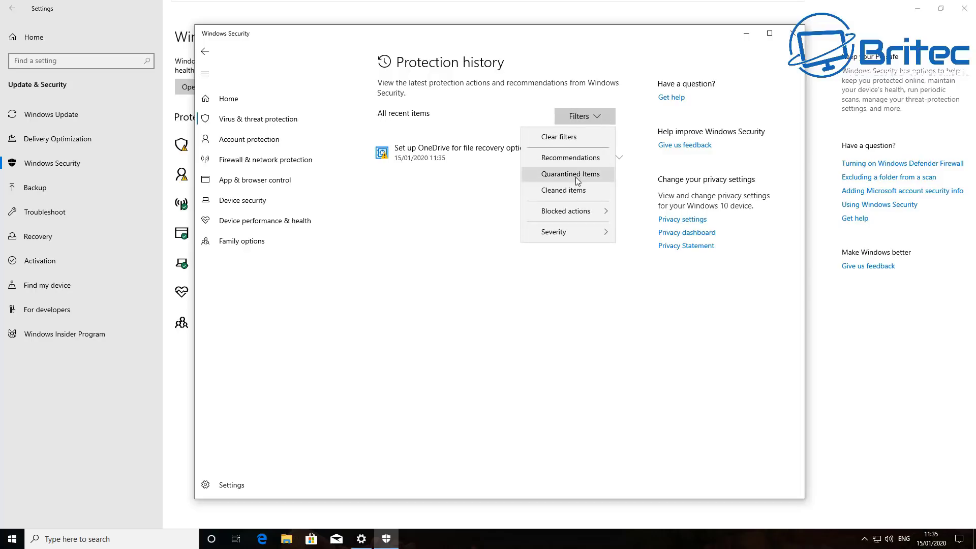
{"action": "left_click", "coordinate": [575, 175]}
{"action": "left_click", "coordinate": [590, 118]}
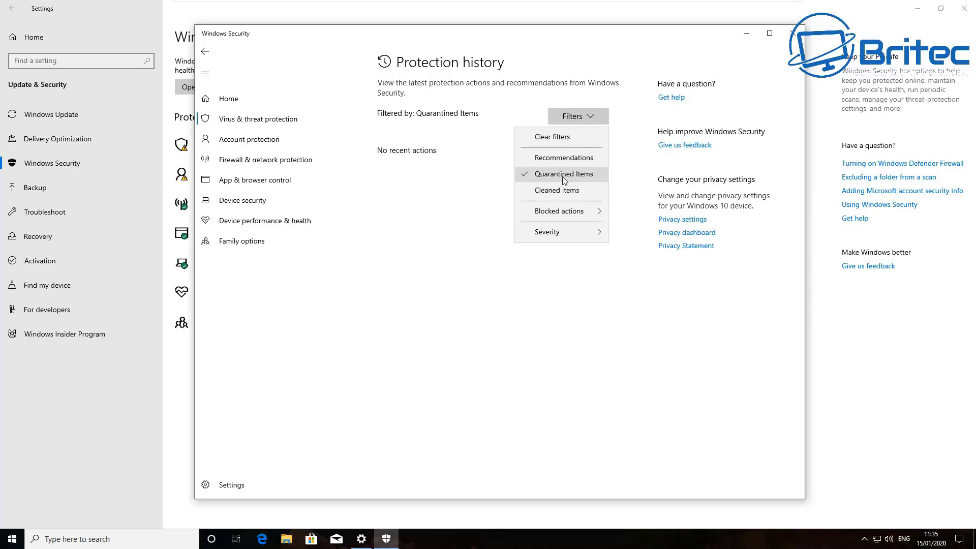
{"action": "left_click", "coordinate": [553, 135]}
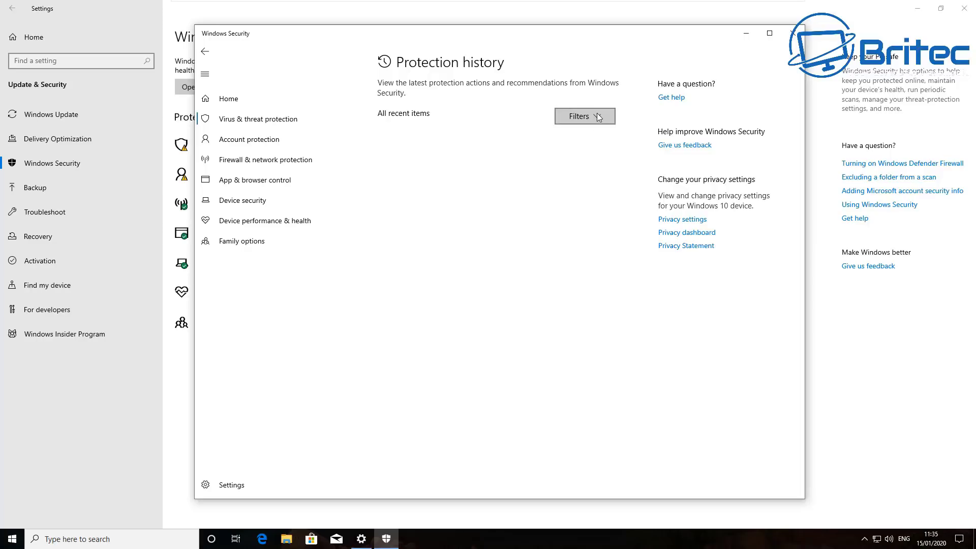
Step: Filter the protection history by Cleaned items, and close both Windows Security and Settings
{"action": "left_click", "coordinate": [596, 114]}
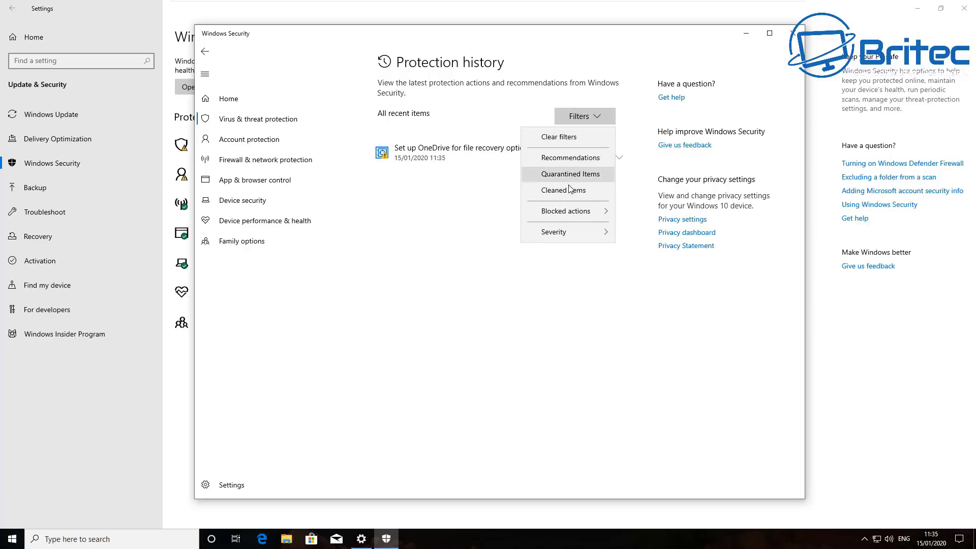
{"action": "mouse_move", "coordinate": [564, 234]}
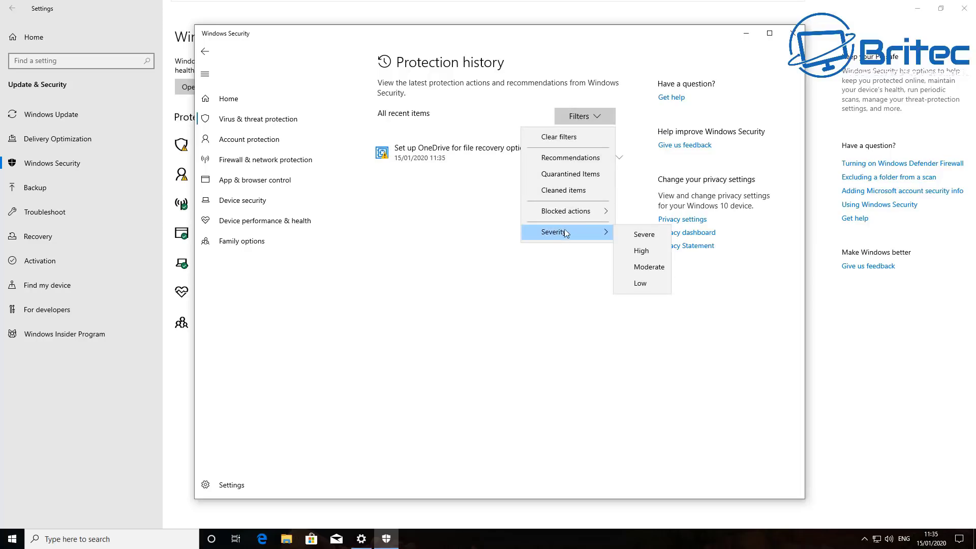
{"action": "mouse_move", "coordinate": [565, 213]}
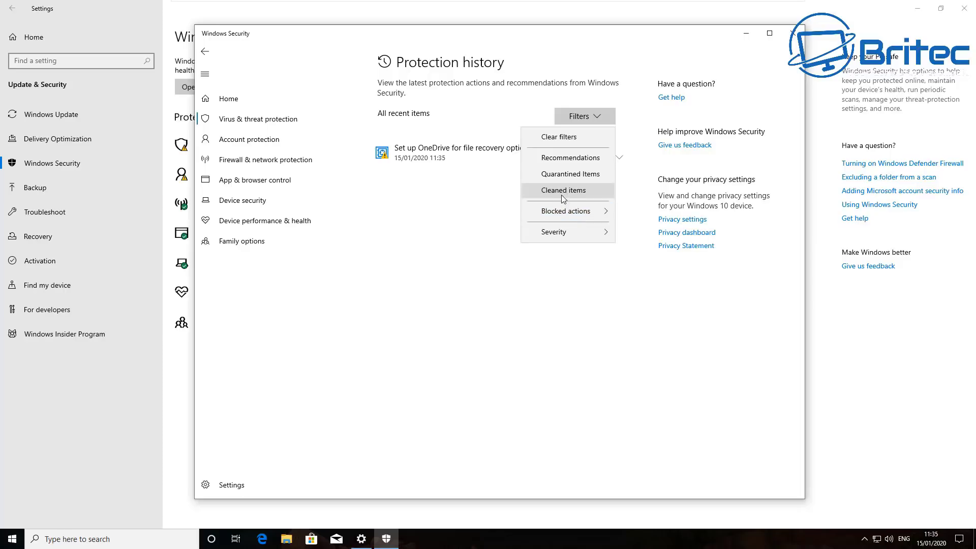
{"action": "left_click", "coordinate": [564, 192]}
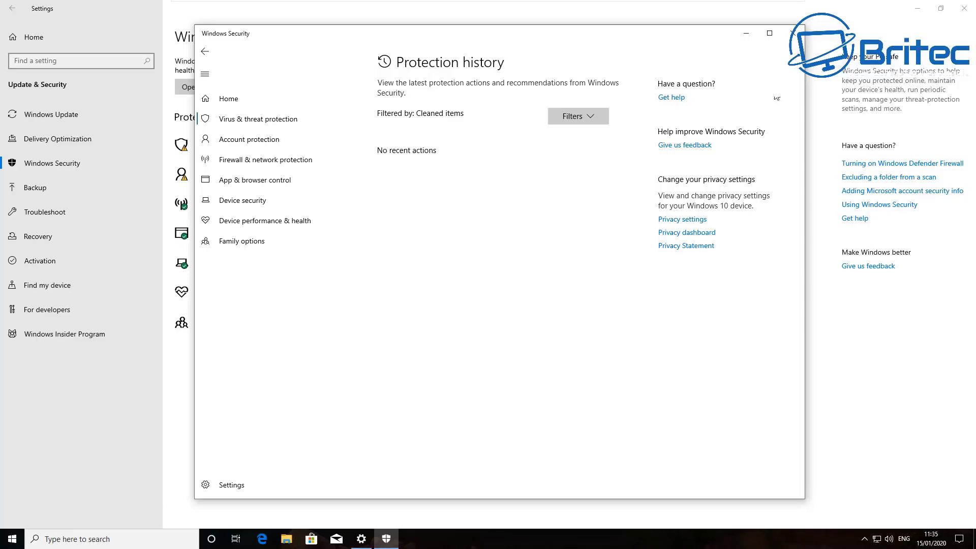
{"action": "left_click", "coordinate": [789, 35]}
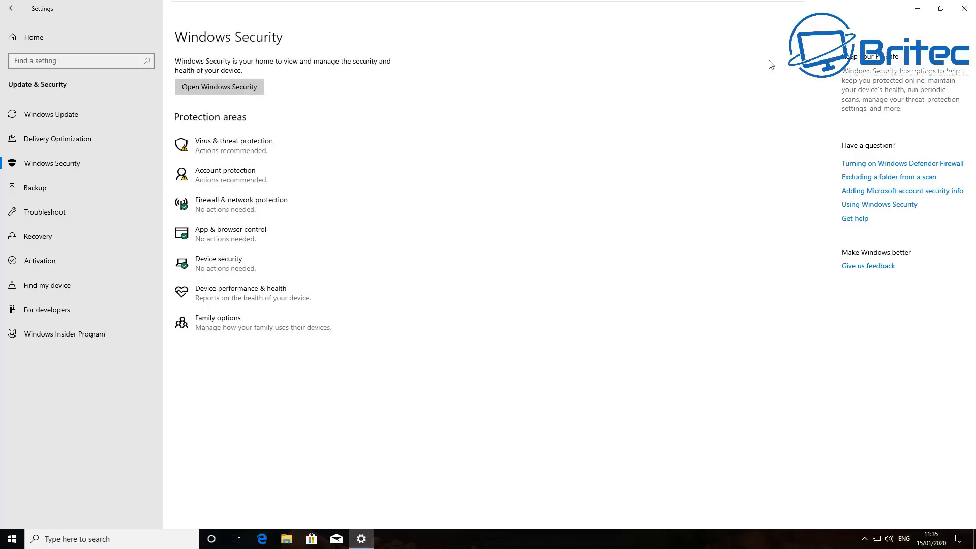
{"action": "left_click", "coordinate": [966, 12]}
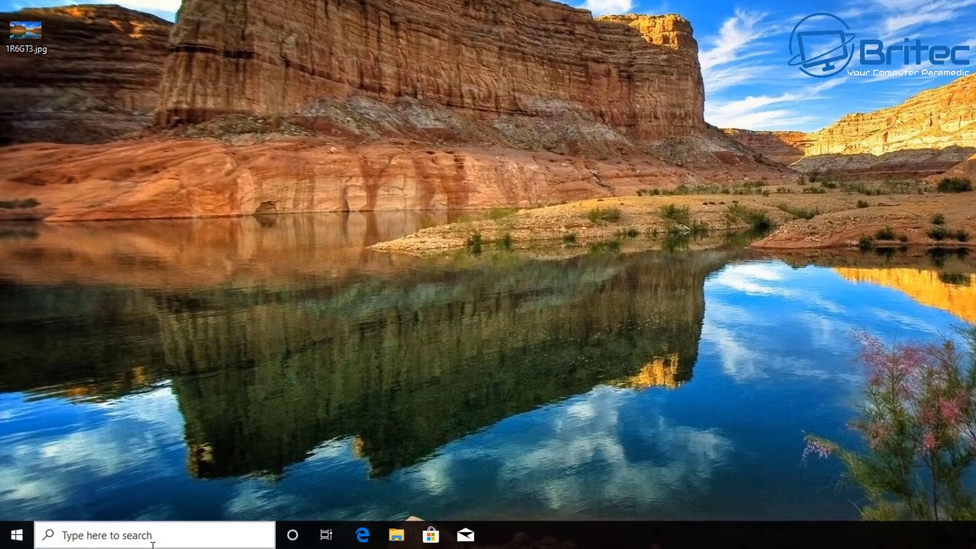
Step: Search Windows for "event" to launch Event Viewer in a maximized window with a wider console tree
{"action": "left_click", "coordinate": [106, 545]}
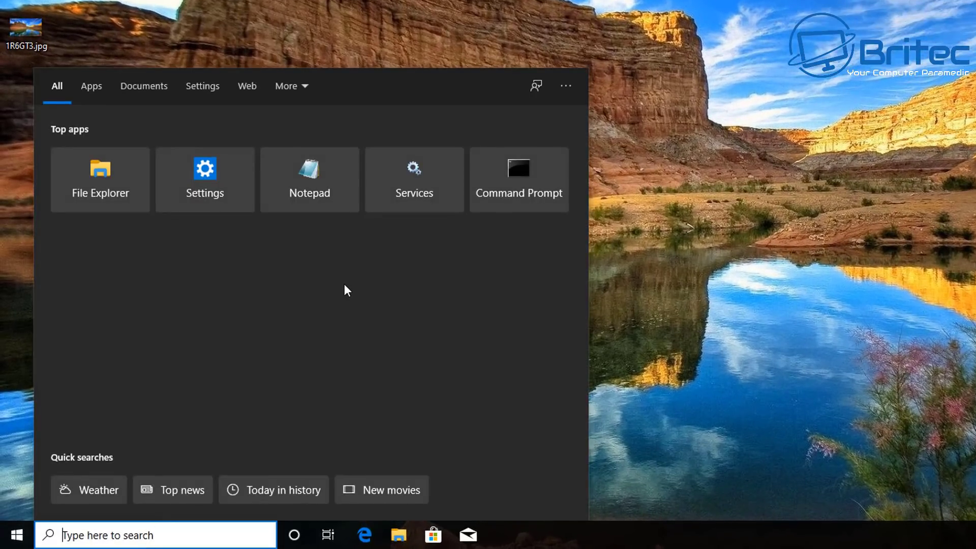
{"action": "type", "text": "event"}
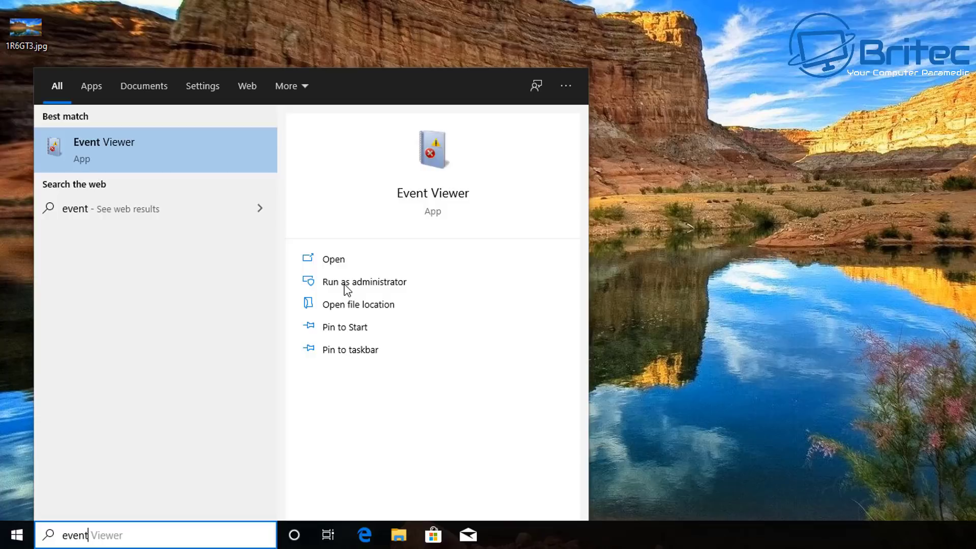
{"action": "left_click", "coordinate": [127, 153]}
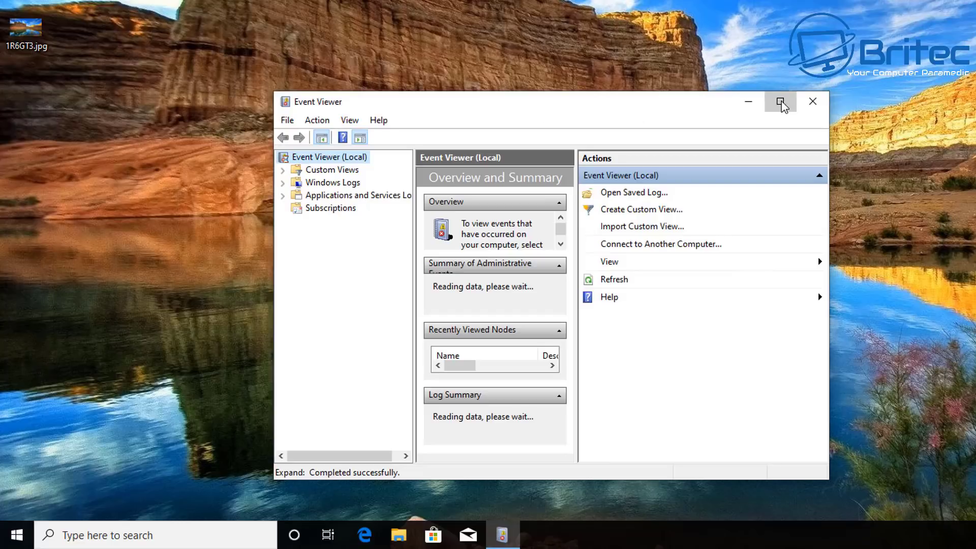
{"action": "left_click", "coordinate": [781, 102]}
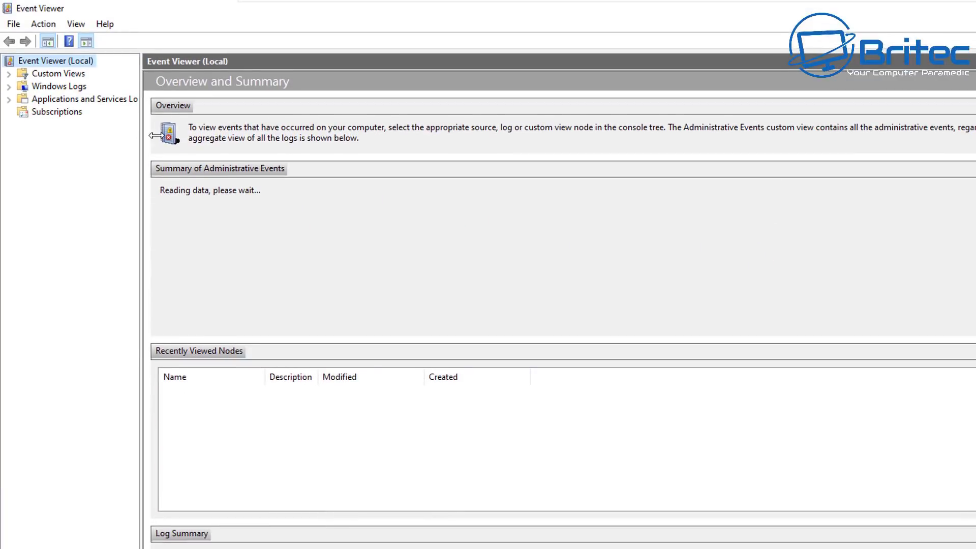
{"action": "left_click_drag", "start_coordinate": [144, 136], "coordinate": [205, 144]}
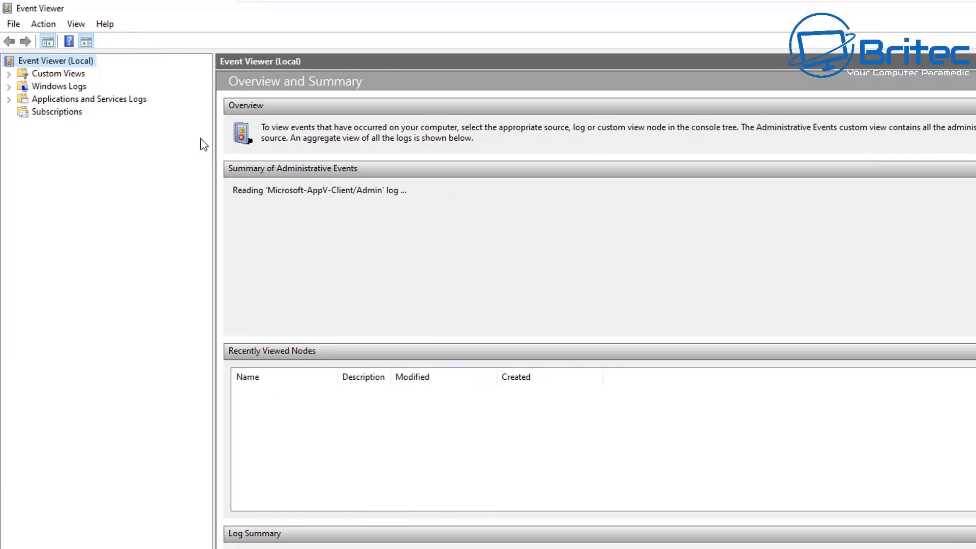
Step: Expand Applications and Services Logs and its Microsoft folder, and show the contents of the Windows folder
{"action": "left_click", "coordinate": [56, 100]}
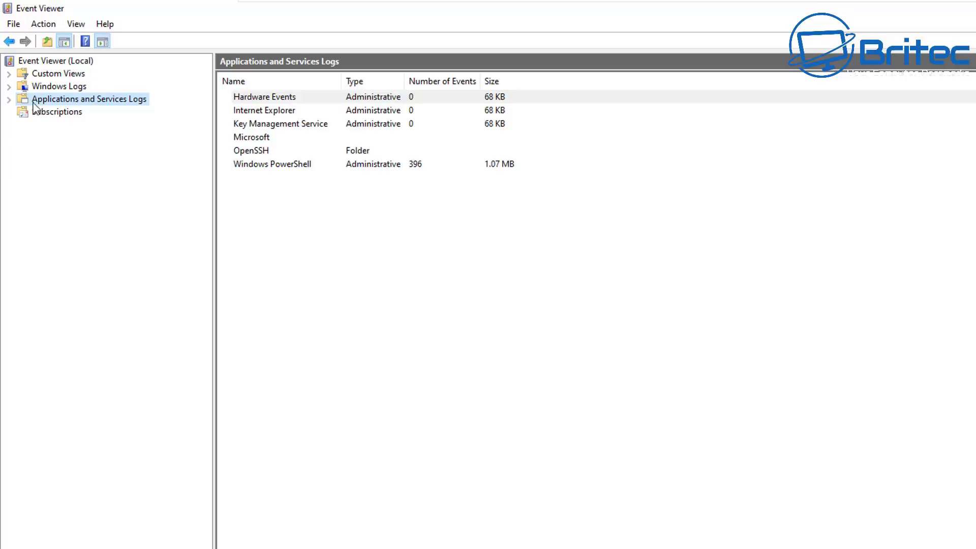
{"action": "left_click", "coordinate": [9, 99]}
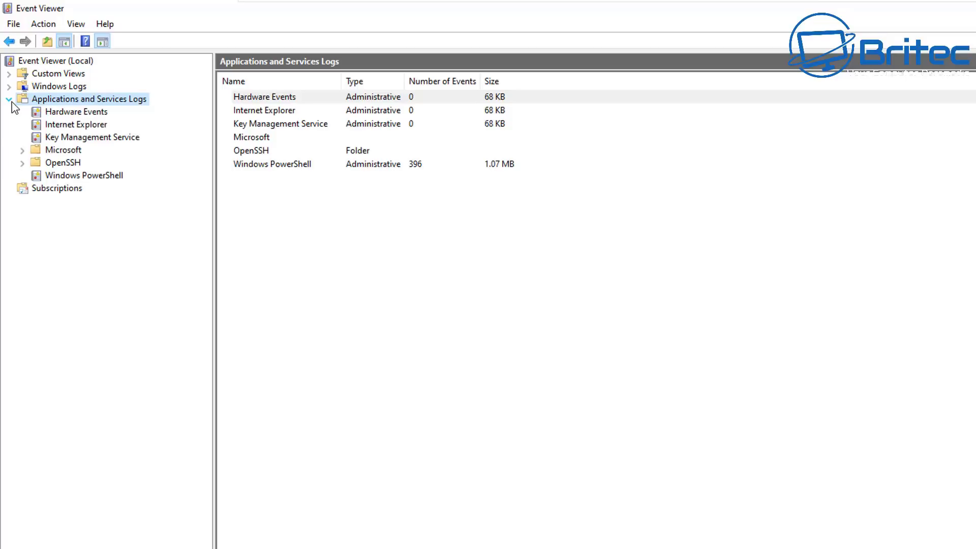
{"action": "left_click", "coordinate": [56, 153]}
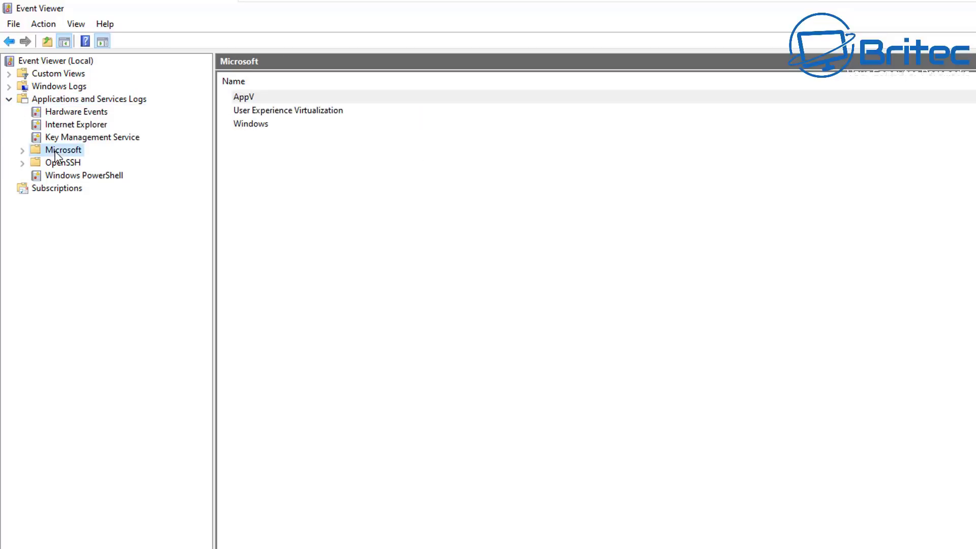
{"action": "left_click", "coordinate": [22, 150]}
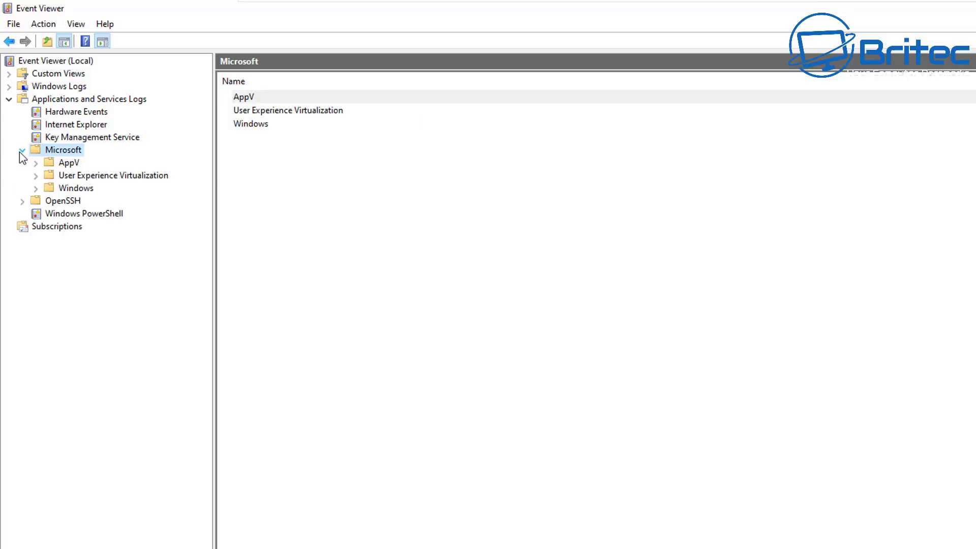
{"action": "left_click", "coordinate": [77, 189]}
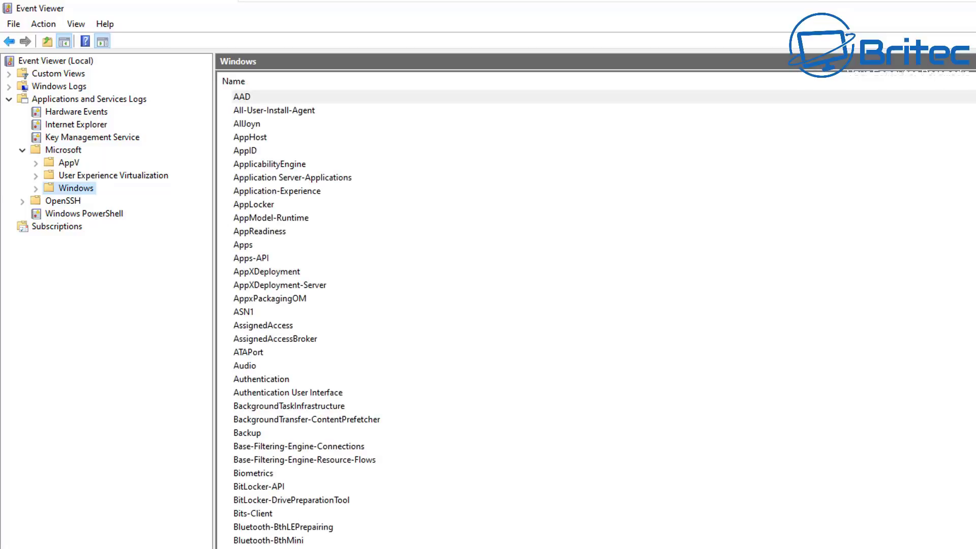
Step: Find the Windows Defender folder in the list of Windows logs and open it
{"action": "scroll", "coordinate": [603, 317], "scroll_direction": "down", "scroll_amount": 20}
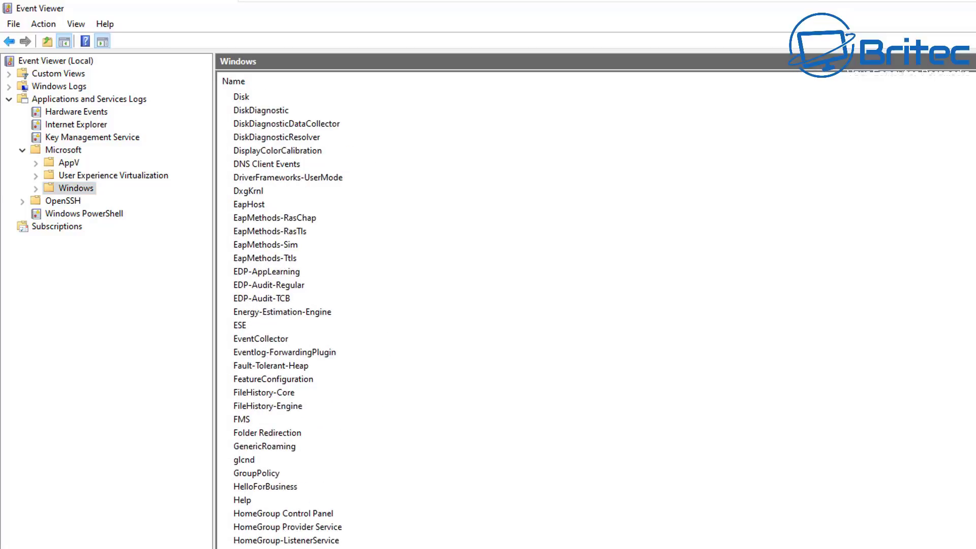
{"action": "scroll", "coordinate": [594, 315], "scroll_direction": "down", "scroll_amount": 20}
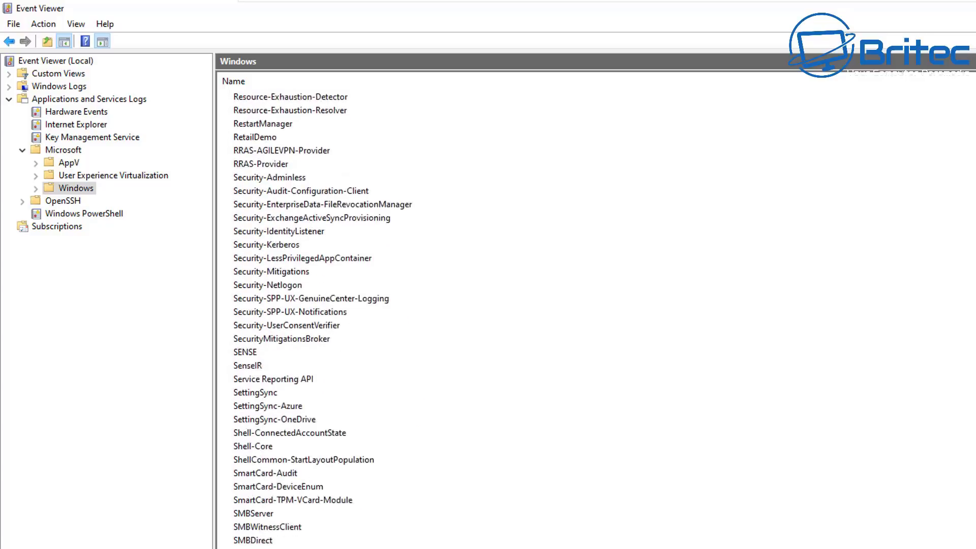
{"action": "scroll", "coordinate": [594, 315], "scroll_direction": "down", "scroll_amount": 12}
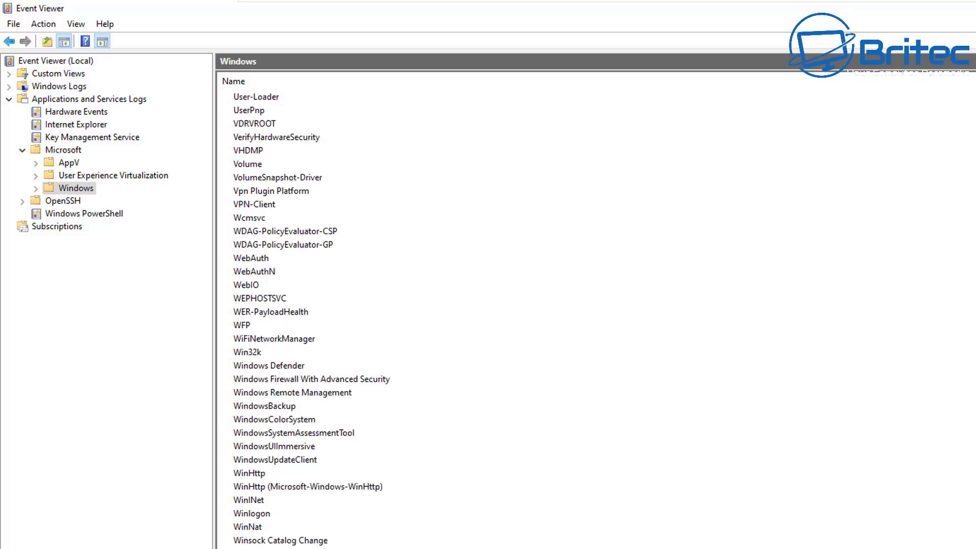
{"action": "scroll", "coordinate": [594, 315], "scroll_direction": "up", "scroll_amount": 5}
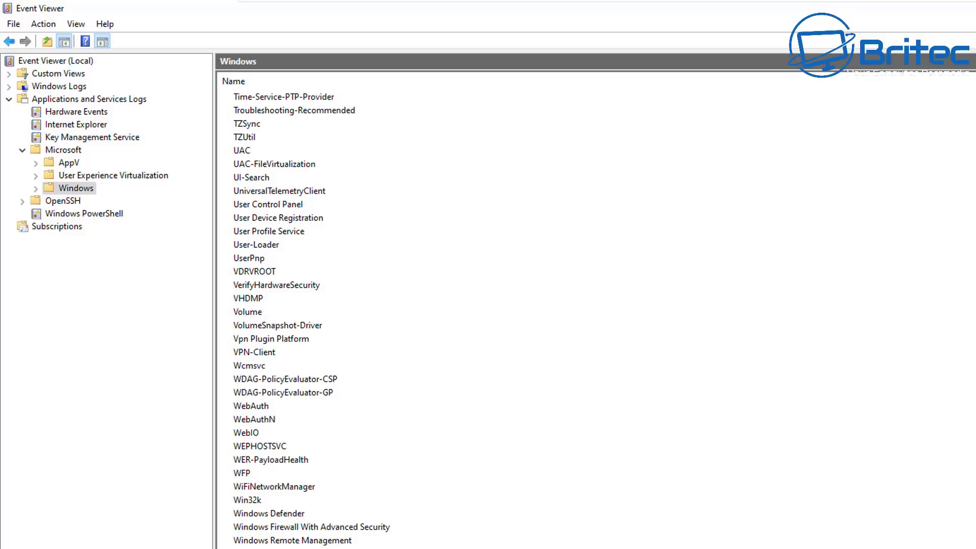
{"action": "left_click", "coordinate": [281, 515]}
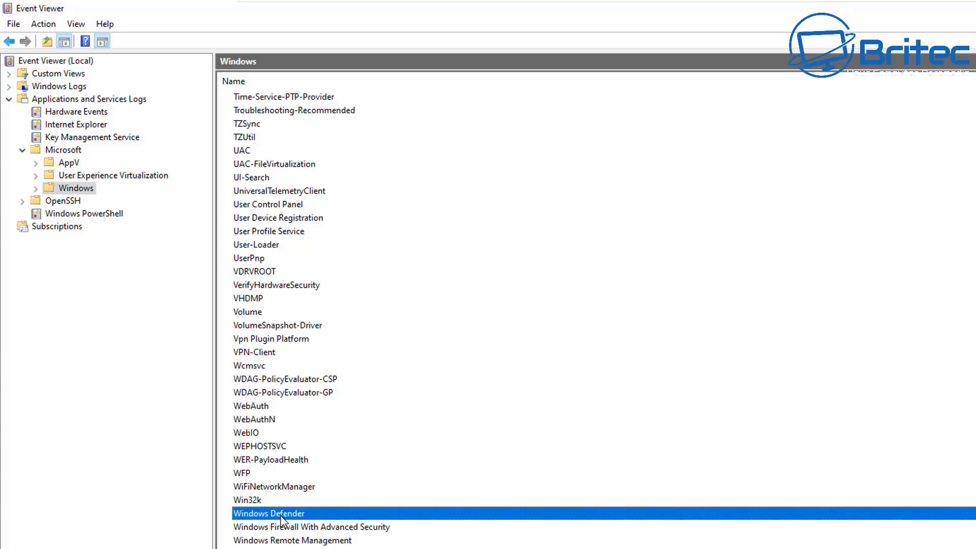
{"action": "right_click", "coordinate": [281, 518]}
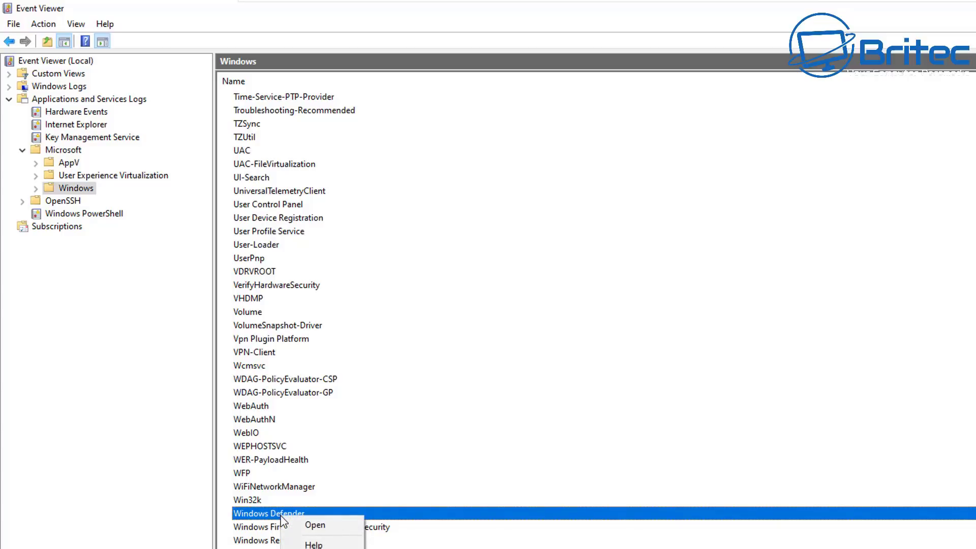
{"action": "left_click", "coordinate": [313, 526]}
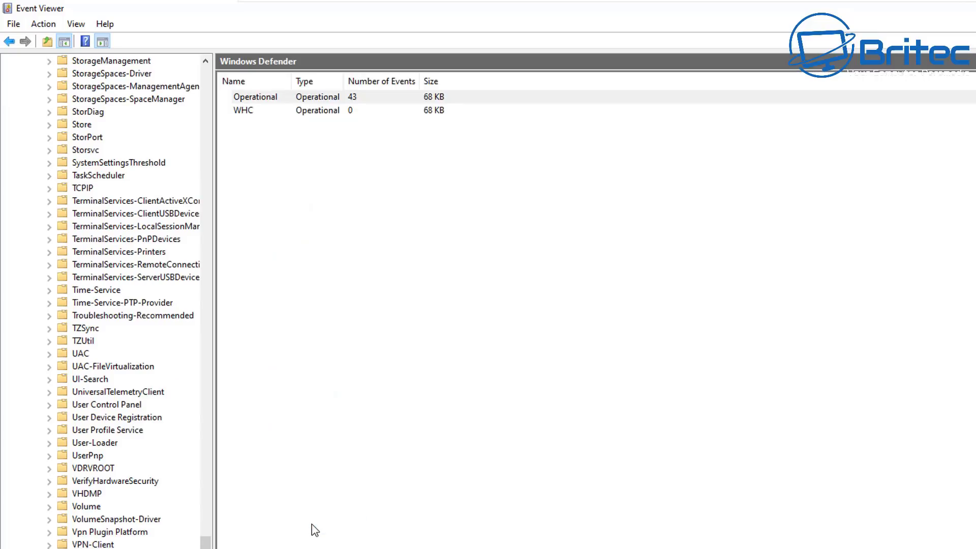
Step: Open the Operational log of Windows Defender to list its events
{"action": "left_click", "coordinate": [259, 98]}
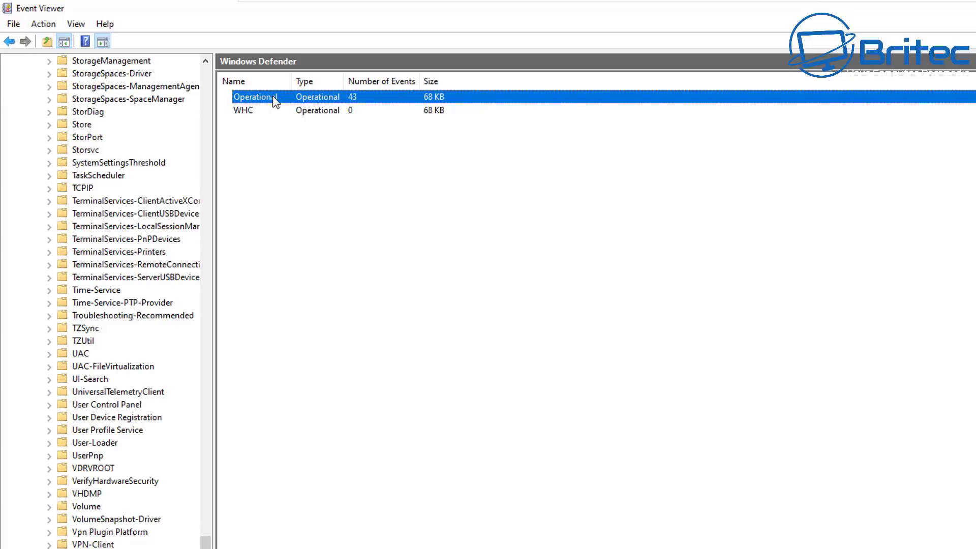
{"action": "right_click", "coordinate": [285, 101]}
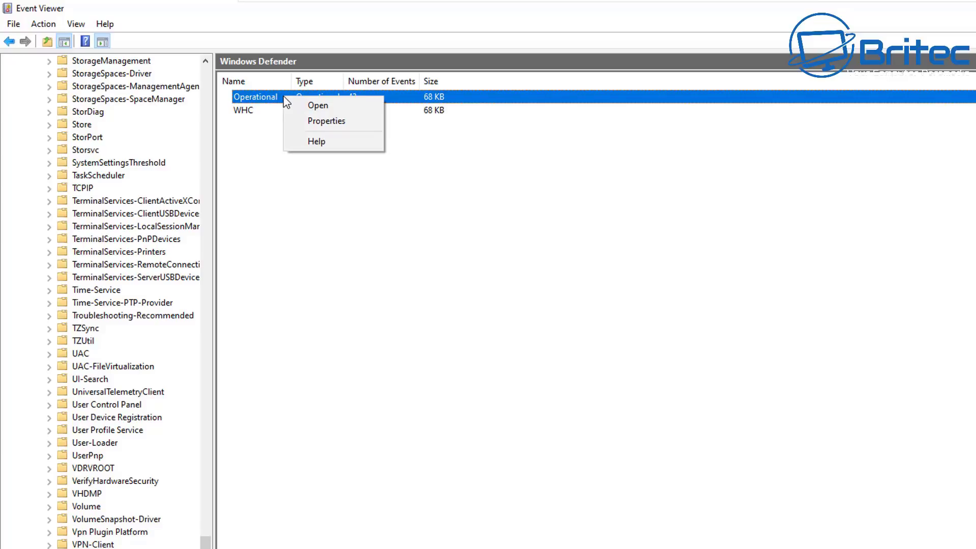
{"action": "left_click", "coordinate": [323, 104]}
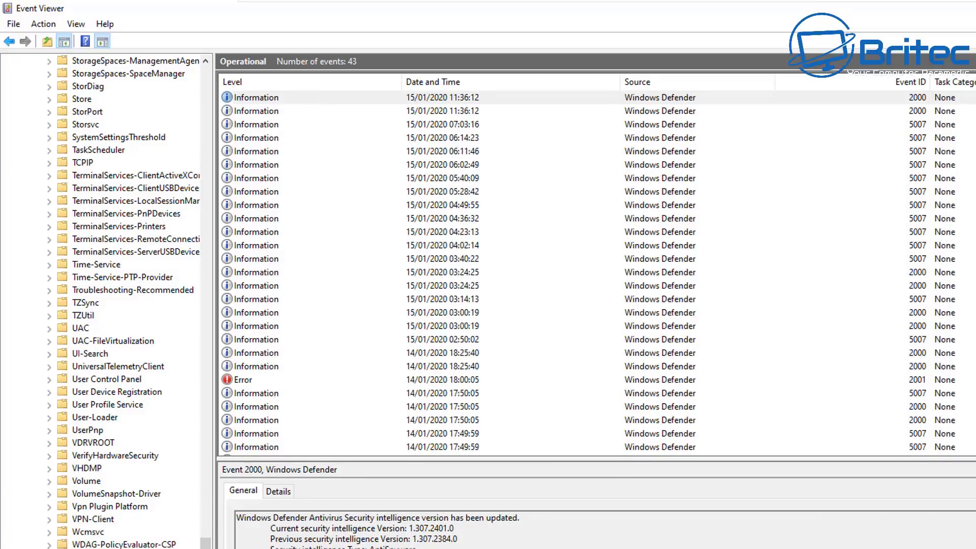
Step: Clear the Operational log under Windows Defender in the console tree without saving its contents
{"action": "left_click_drag", "start_coordinate": [205, 544], "coordinate": [190, 547]}
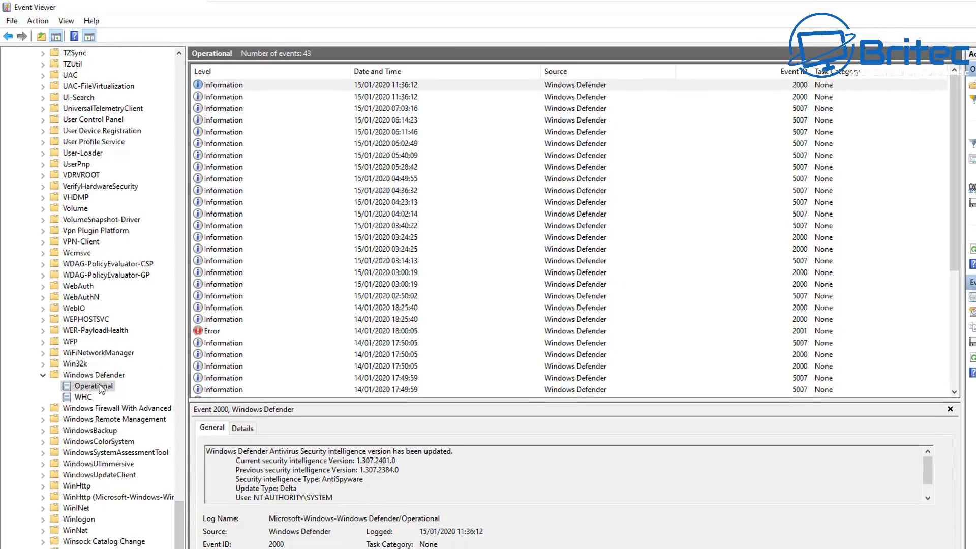
{"action": "right_click", "coordinate": [101, 390]}
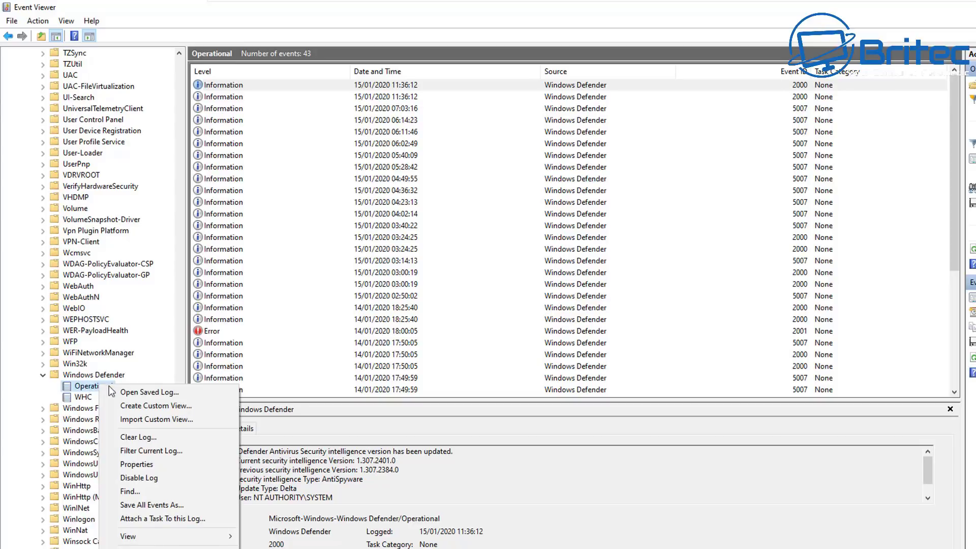
{"action": "left_click", "coordinate": [170, 439]}
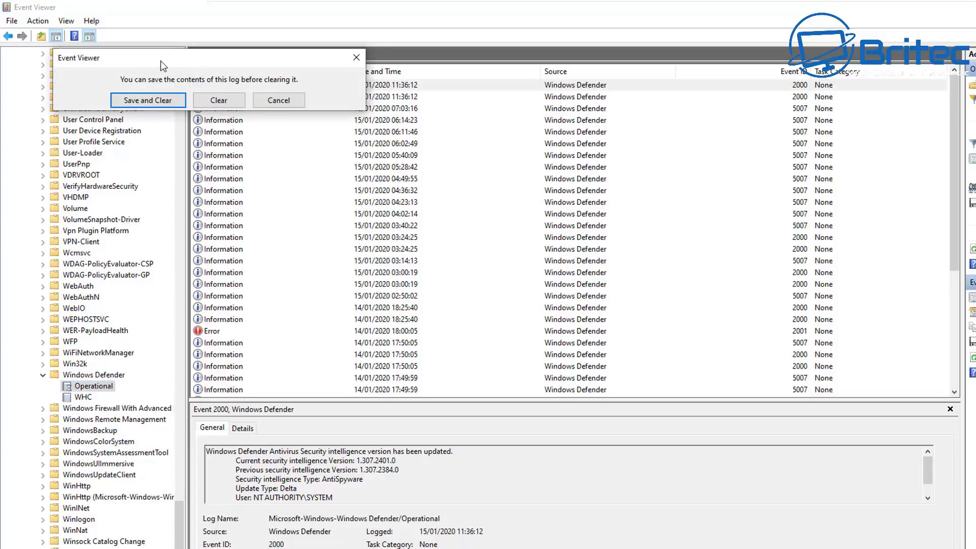
{"action": "left_click_drag", "start_coordinate": [160, 60], "coordinate": [311, 333]}
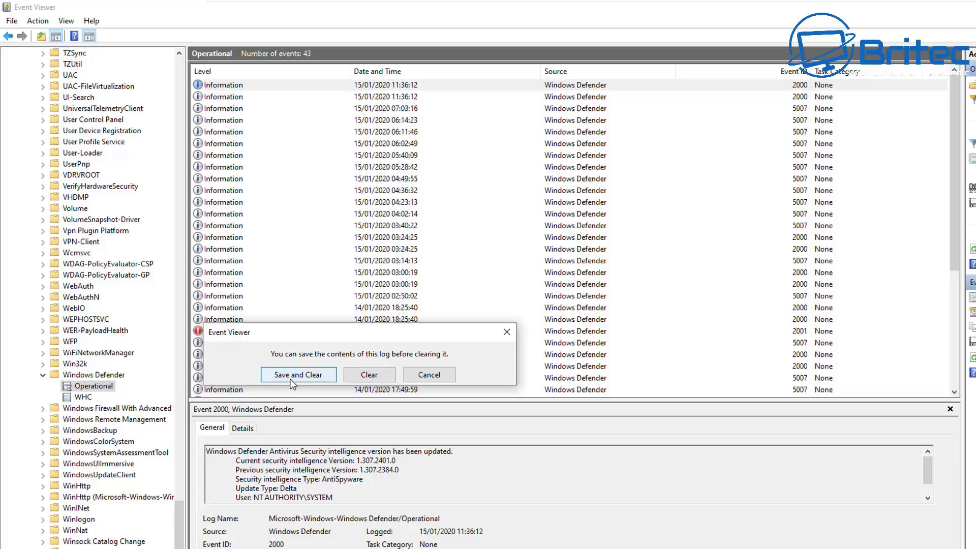
{"action": "left_click", "coordinate": [374, 380]}
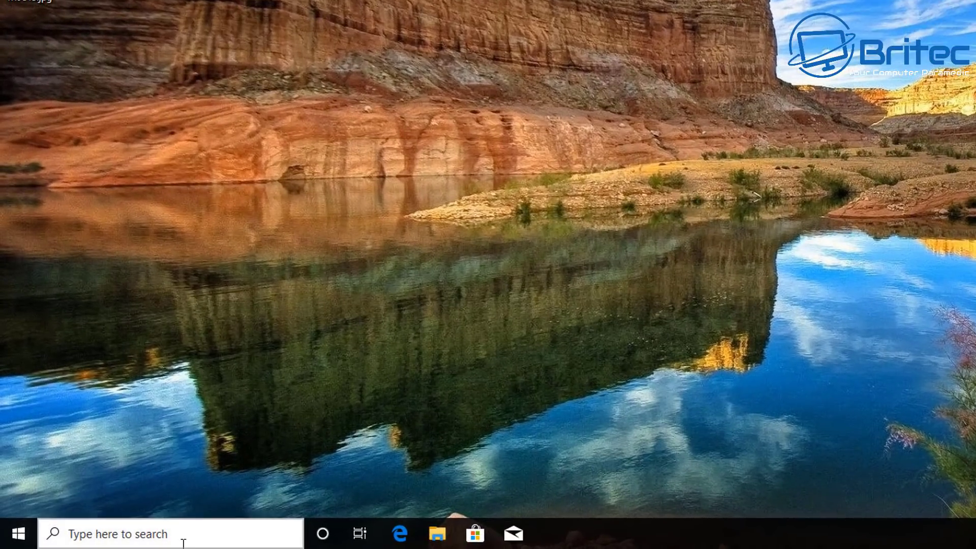
Step: Search Windows for gpedit, open the Local Group Policy Editor and widen its console tree to show full folder names
{"action": "left_click", "coordinate": [124, 540]}
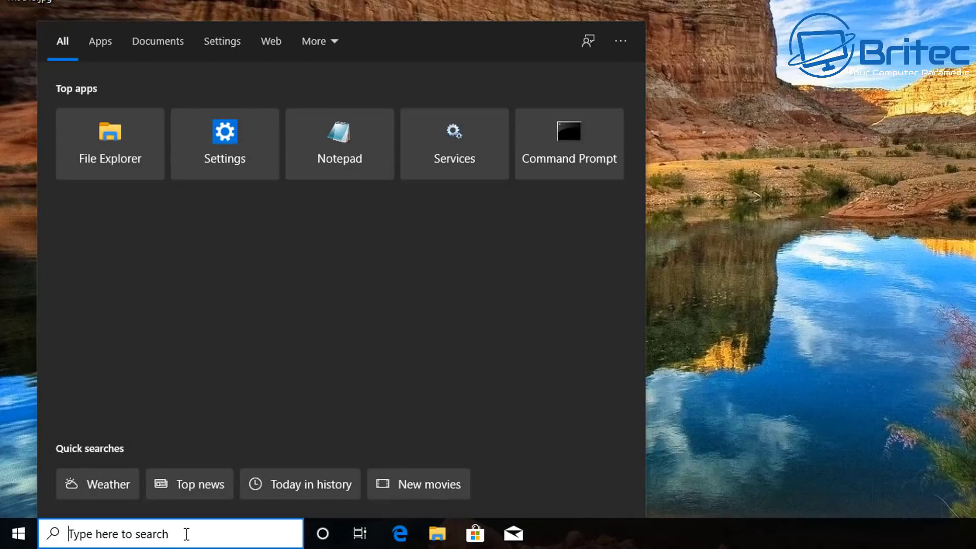
{"action": "type", "text": "gpedit"}
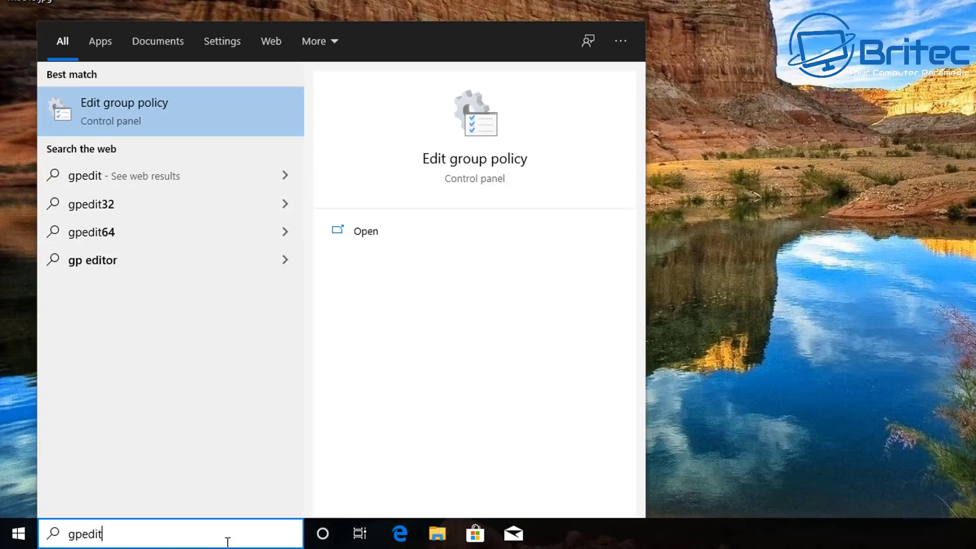
{"action": "left_click", "coordinate": [139, 105]}
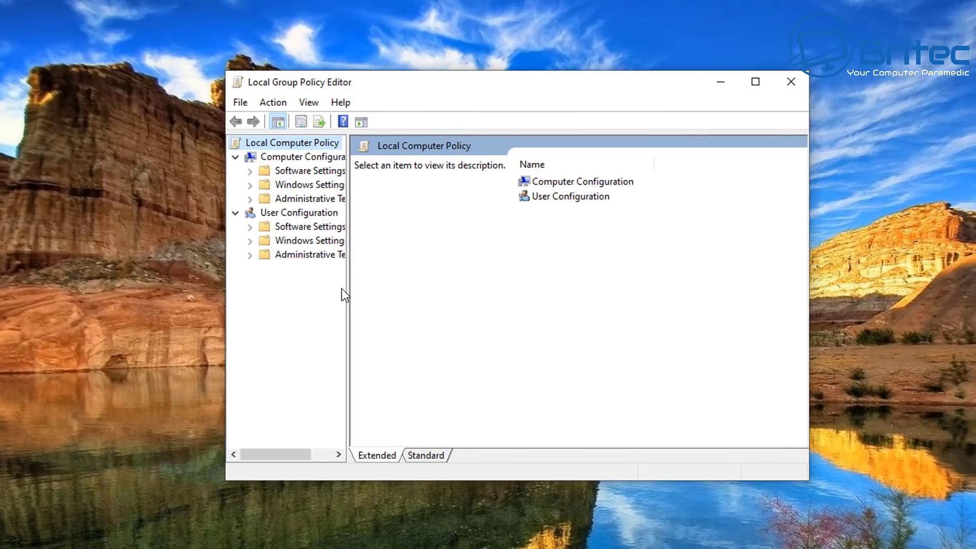
{"action": "left_click_drag", "start_coordinate": [346, 290], "coordinate": [417, 298]}
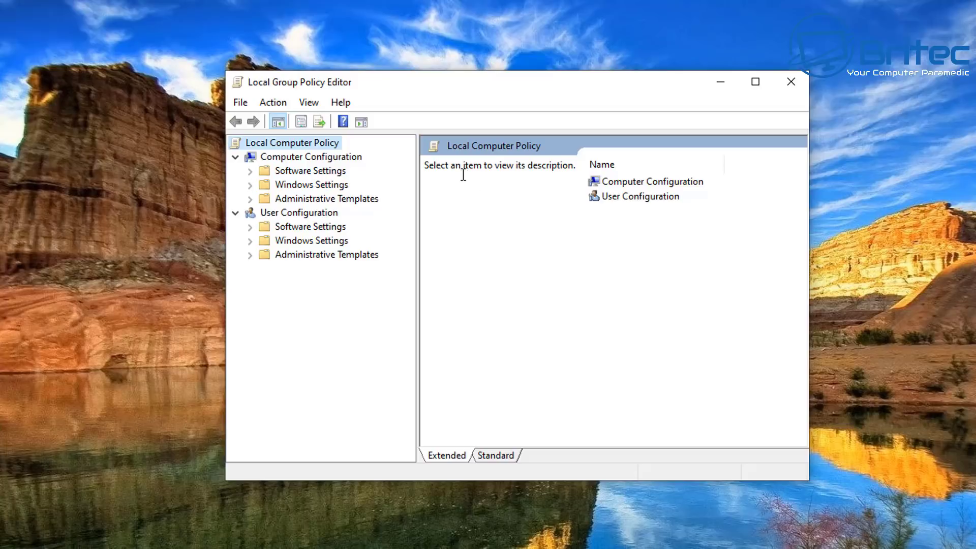
Step: Under Computer Configuration, expand Administrative Templates and its Windows Components folder in the policy tree
{"action": "left_click", "coordinate": [320, 157]}
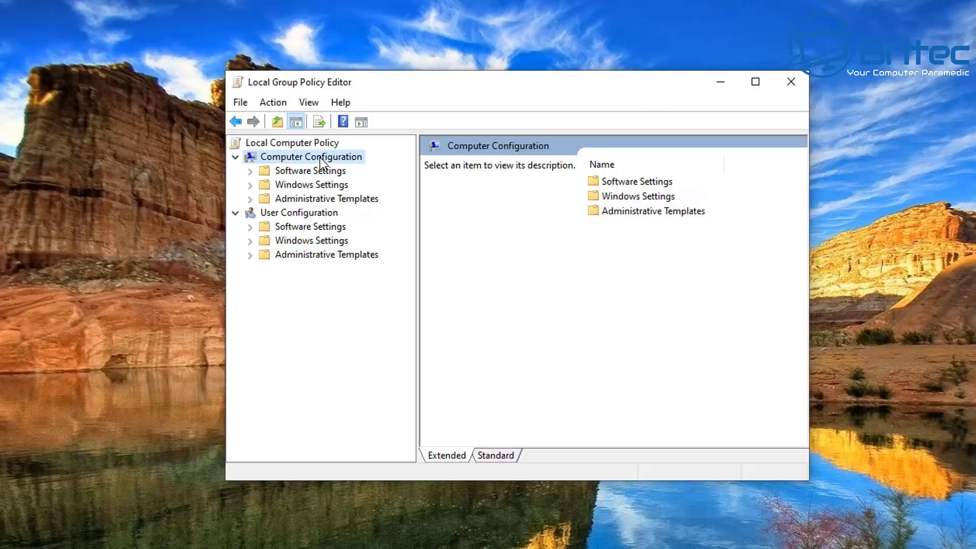
{"action": "left_click", "coordinate": [325, 199]}
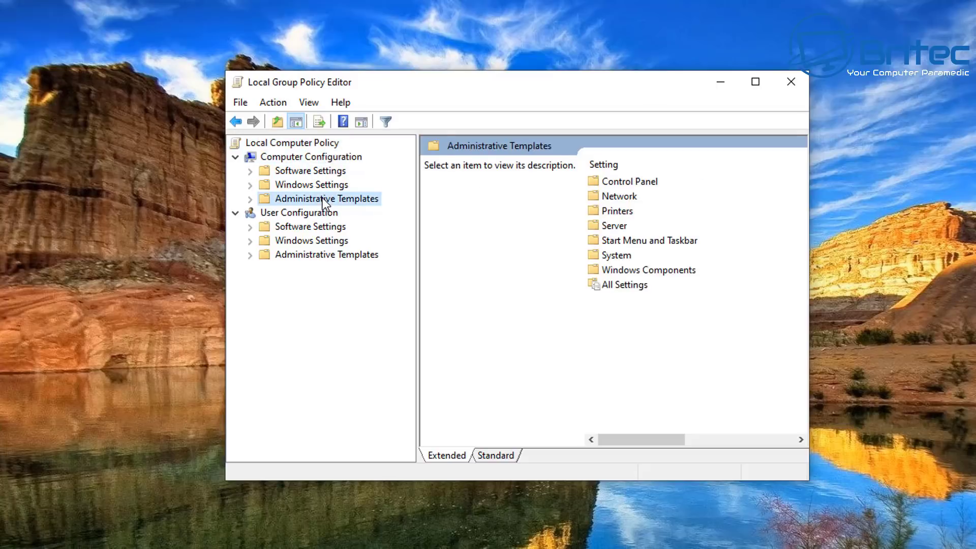
{"action": "left_click", "coordinate": [249, 200]}
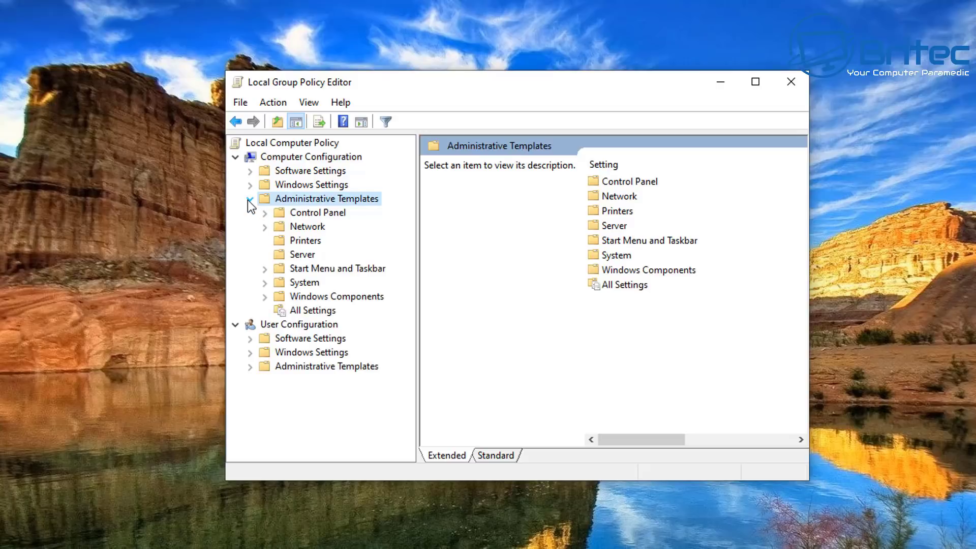
{"action": "left_click", "coordinate": [324, 296]}
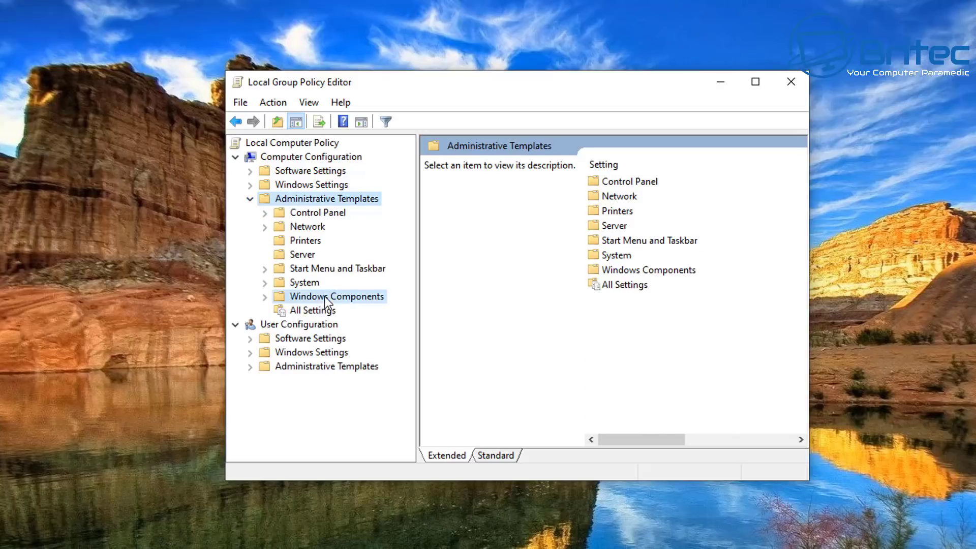
{"action": "left_click", "coordinate": [265, 298]}
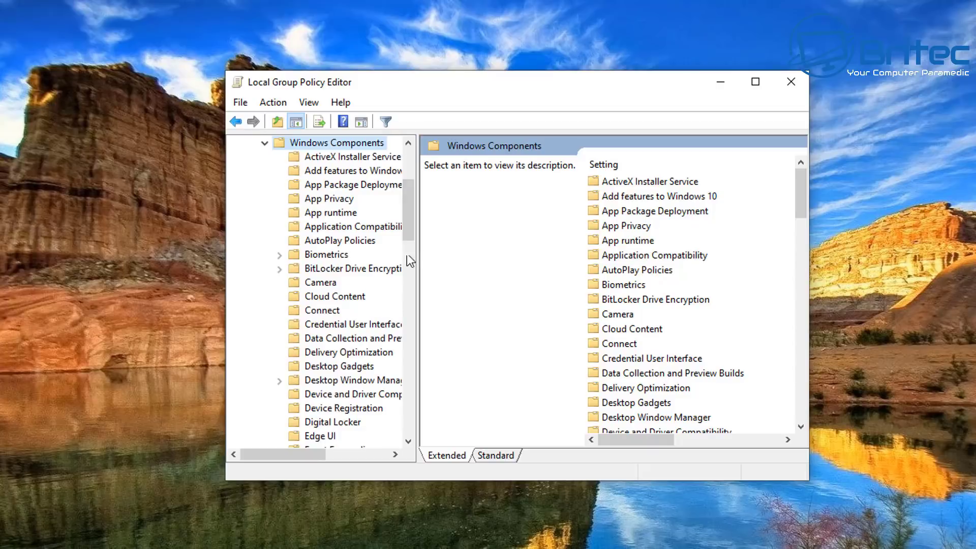
Step: Find and expand Windows Defender Antivirus under Windows Components, and show the settings of its Scan folder
{"action": "left_click_drag", "start_coordinate": [407, 215], "coordinate": [419, 344]}
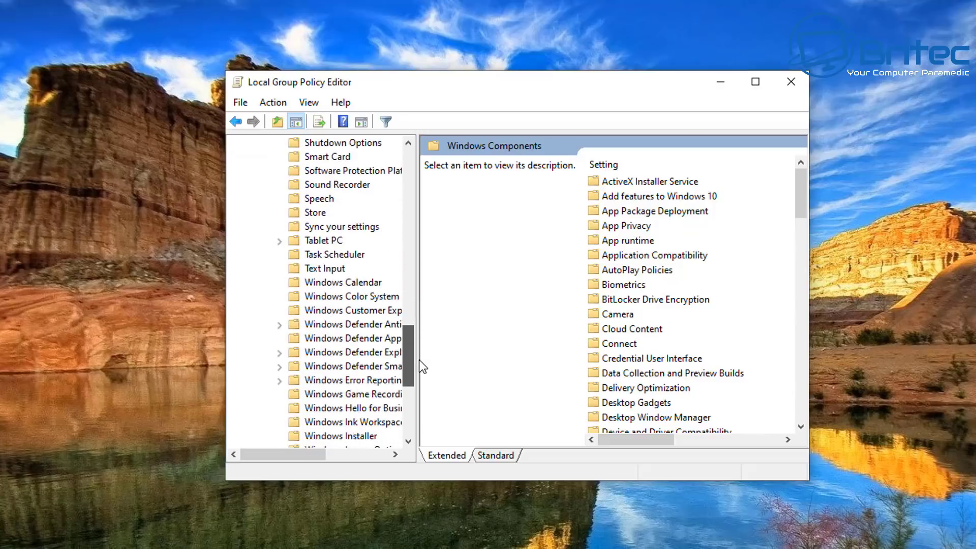
{"action": "left_click_drag", "start_coordinate": [416, 329], "coordinate": [491, 330]}
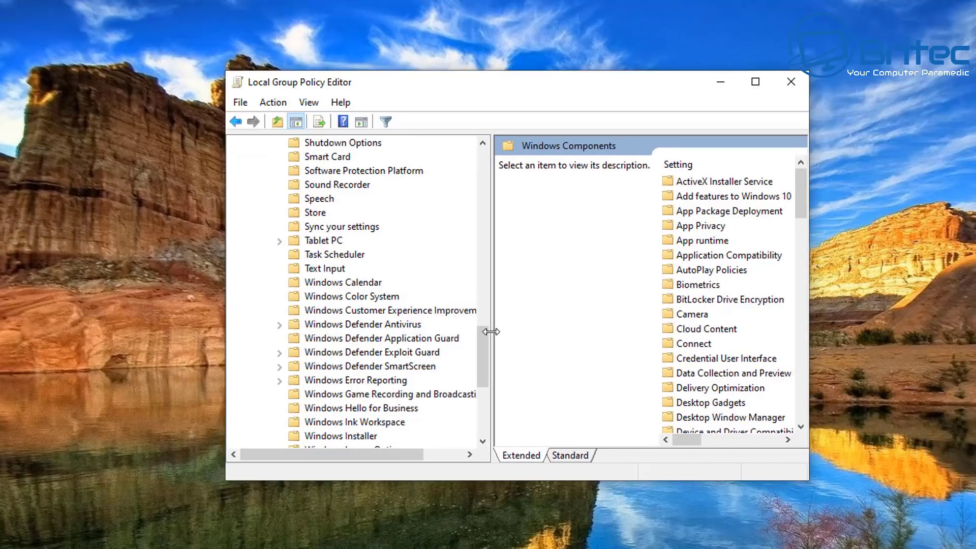
{"action": "left_click", "coordinate": [370, 326]}
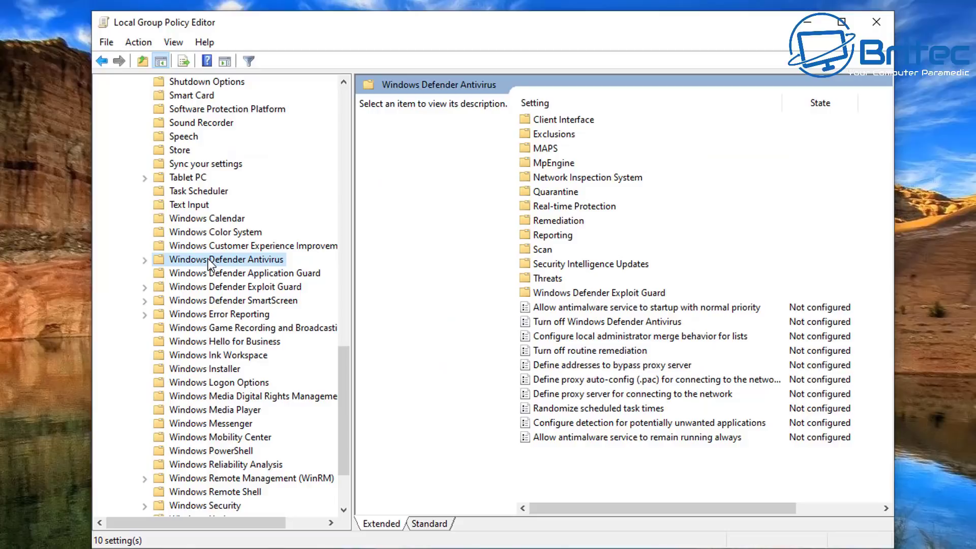
{"action": "left_click", "coordinate": [145, 260]}
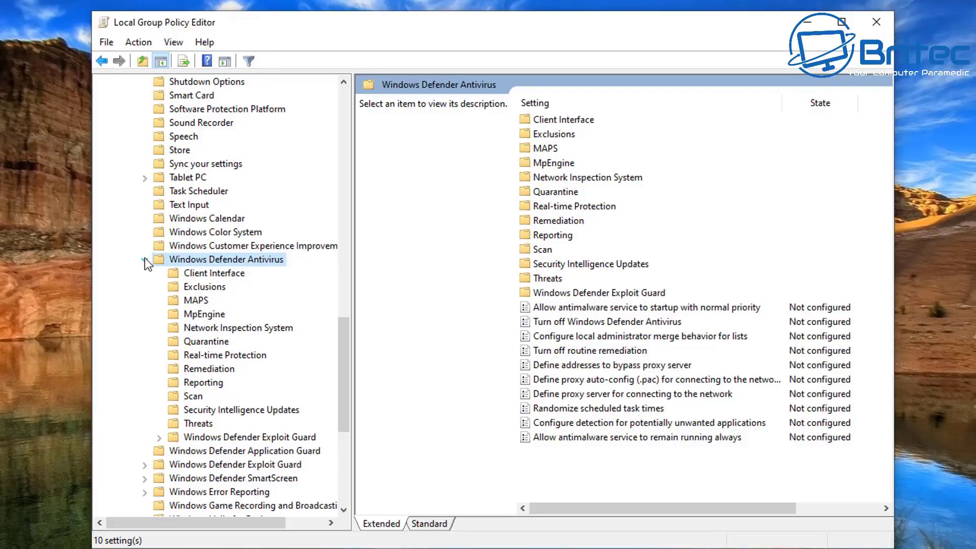
{"action": "left_click", "coordinate": [193, 397]}
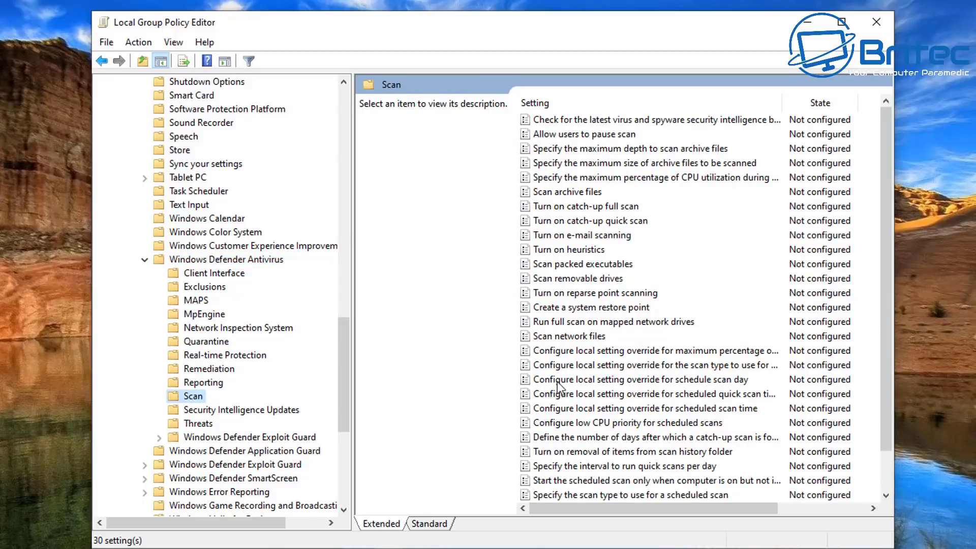
Step: Enable the "Turn on removal of items from scan history folder" policy with a value of 30 days, and minimize the policy editor
{"action": "left_click", "coordinate": [557, 453]}
{"action": "left_click", "coordinate": [561, 455]}
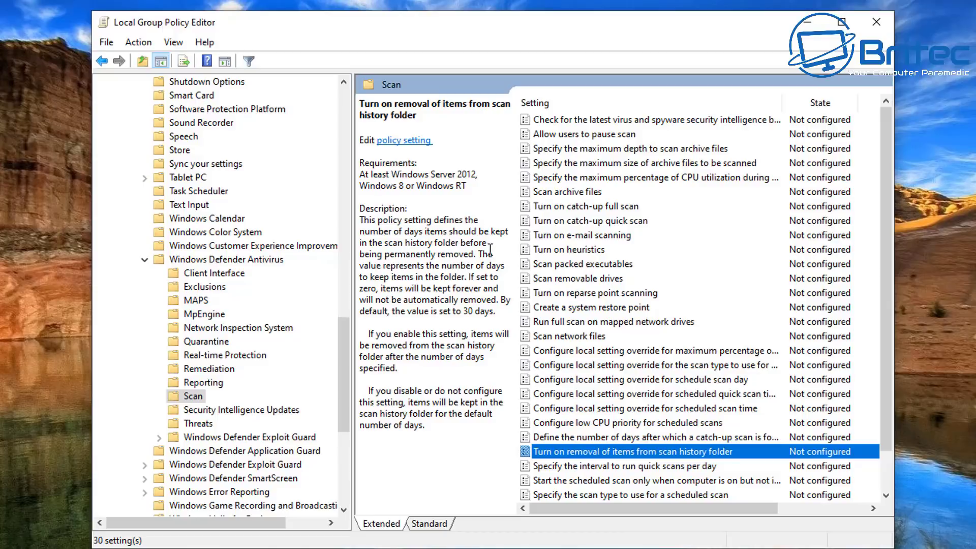
{"action": "double_click", "coordinate": [625, 452]}
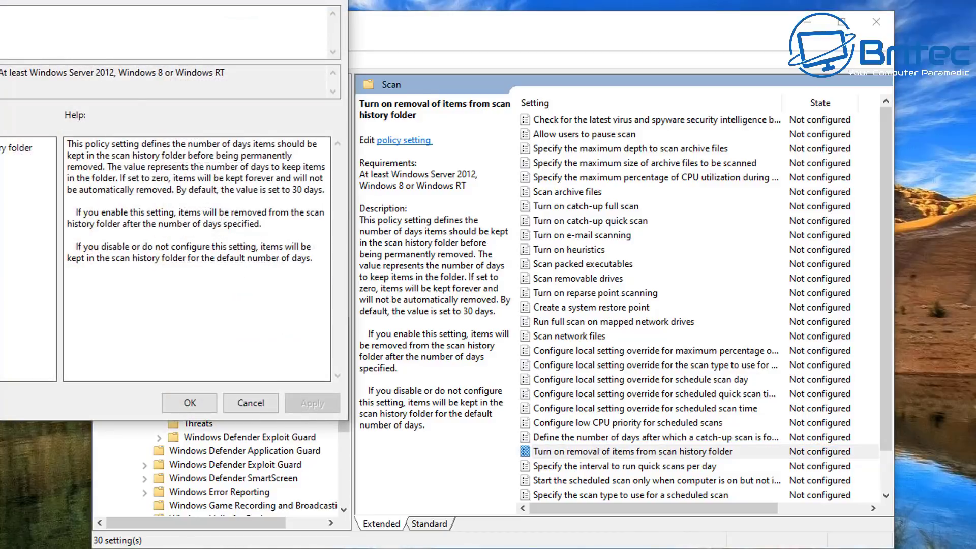
{"action": "left_click_drag", "start_coordinate": [116, 0], "coordinate": [586, 64]}
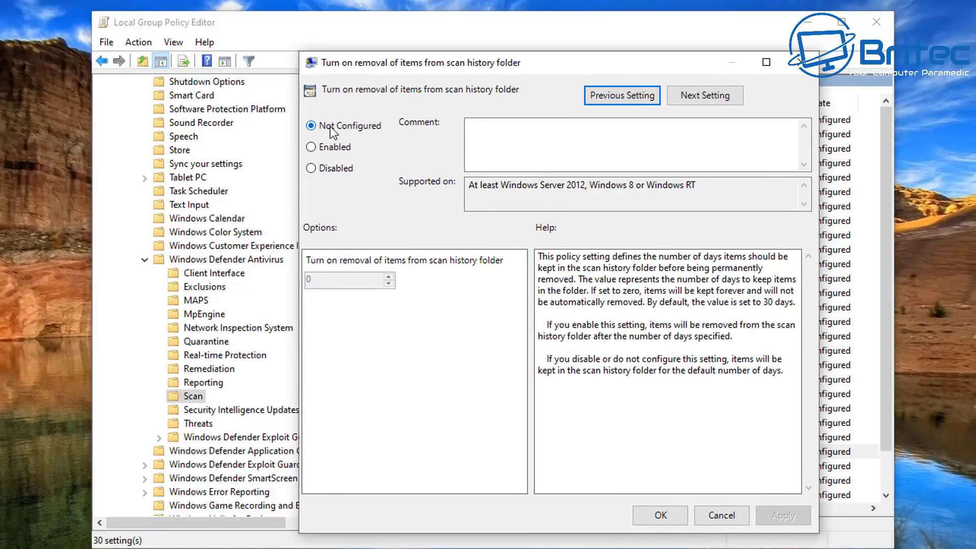
{"action": "left_click", "coordinate": [312, 149]}
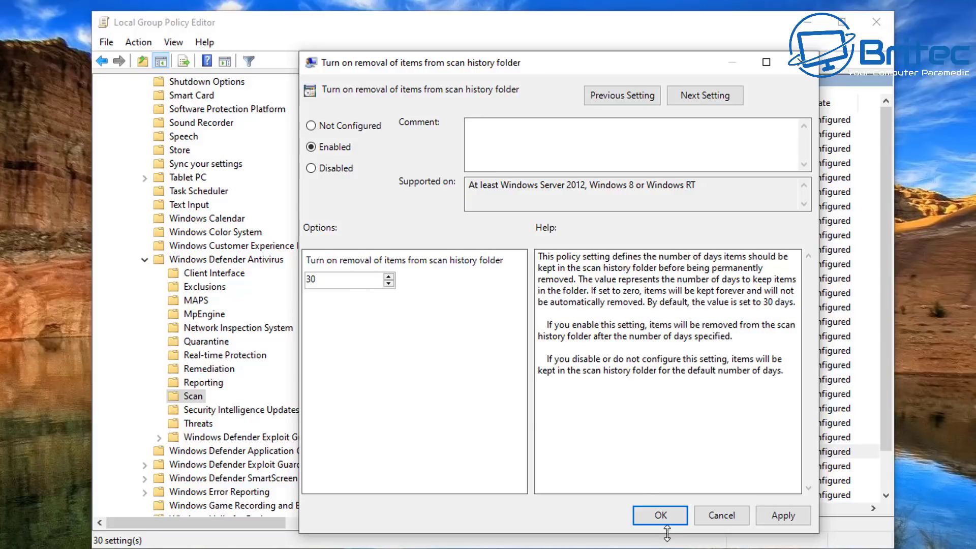
{"action": "left_click", "coordinate": [661, 516]}
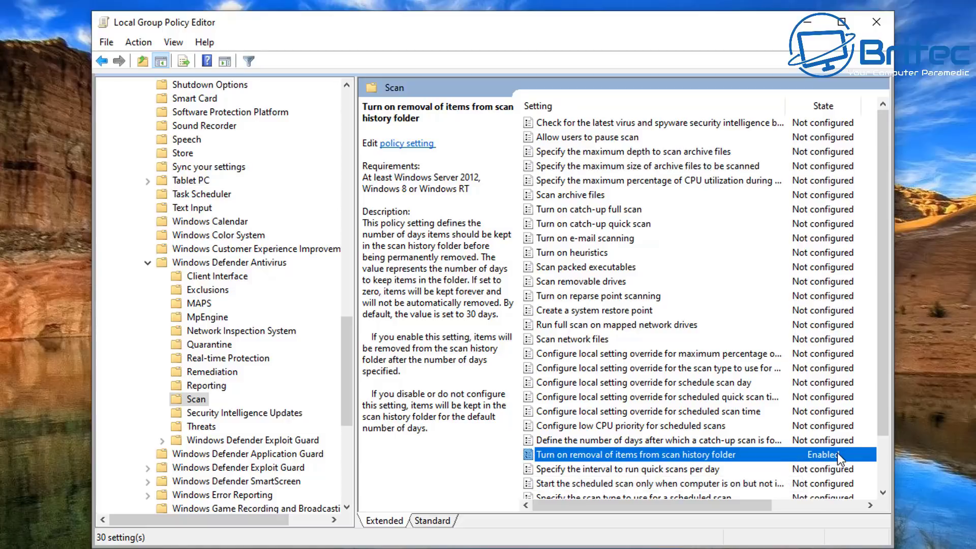
{"action": "left_click", "coordinate": [809, 22]}
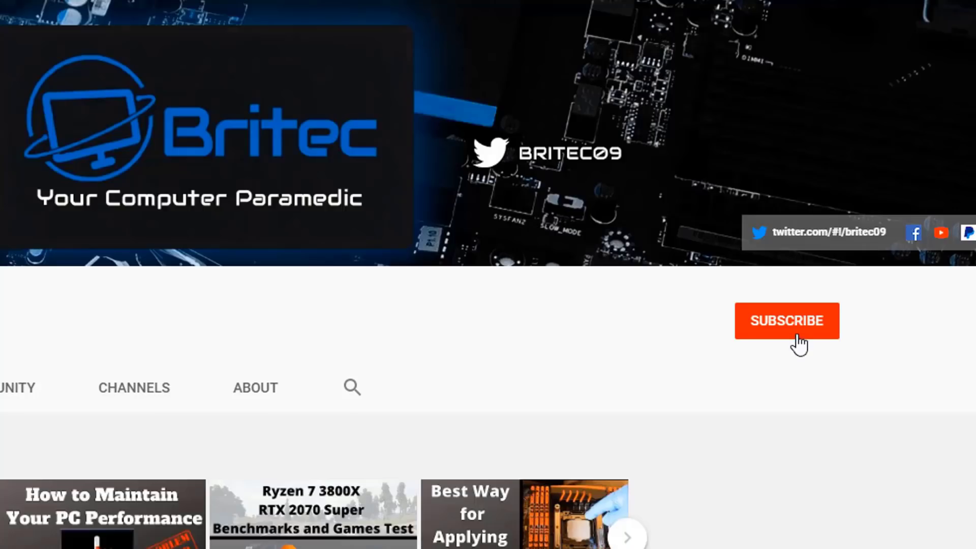
Step: On YouTube, subscribe to the Britec channel and set its notifications to All
{"action": "left_click", "coordinate": [796, 336]}
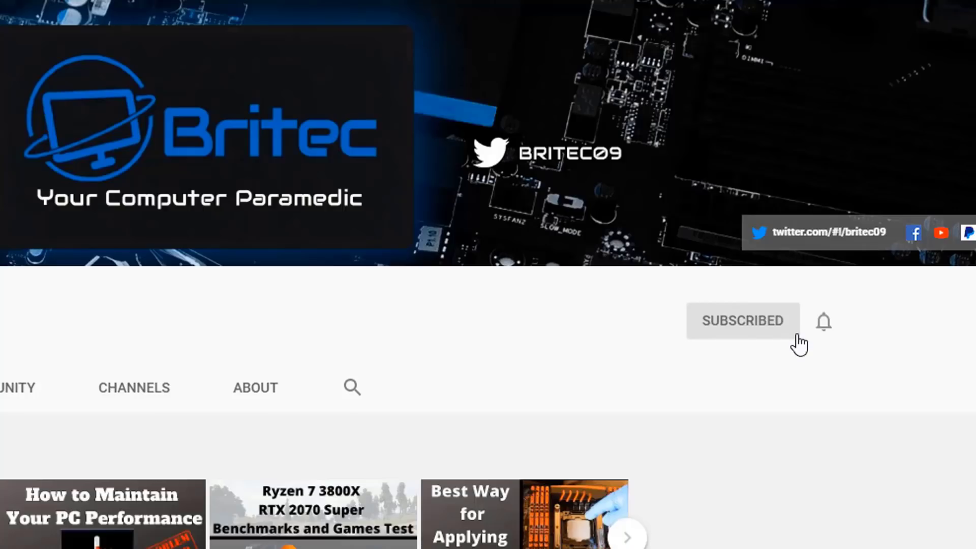
{"action": "left_click", "coordinate": [826, 329]}
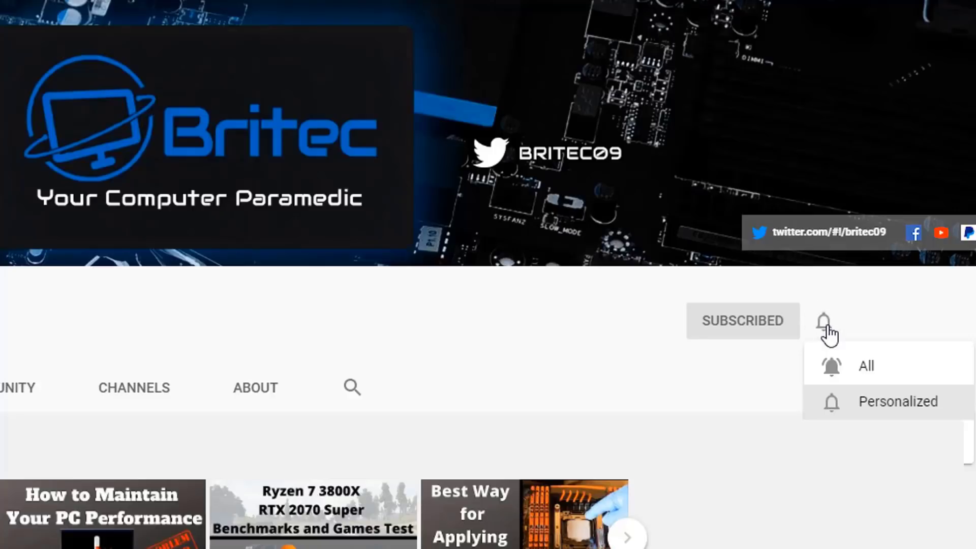
{"action": "left_click", "coordinate": [849, 372]}
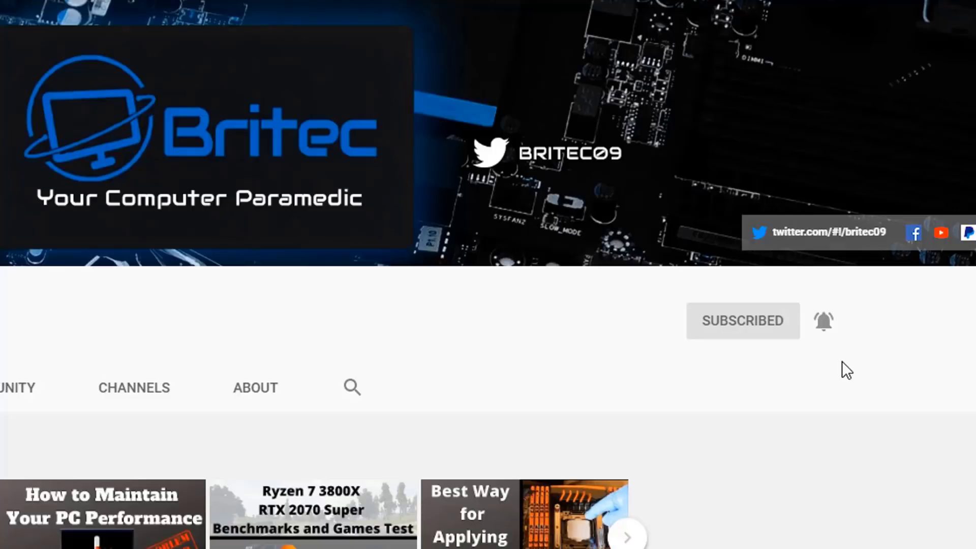